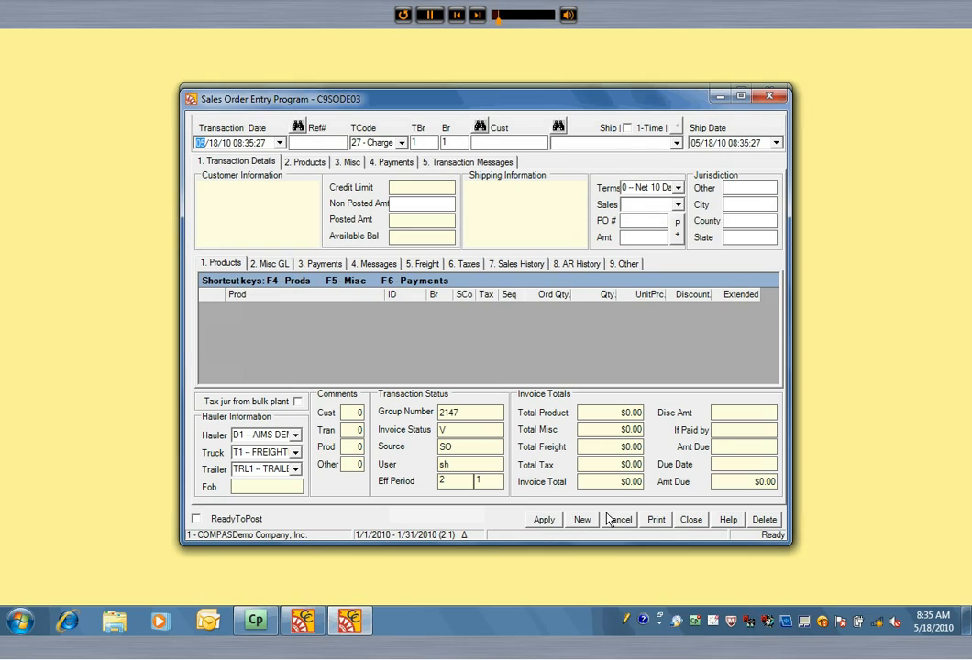
# - Date the new charge order 01/20/10, enter its reference number, and keep the 27 - Charge code and branch 1
pyautogui.write('0120')
pyautogui.press('Tab')
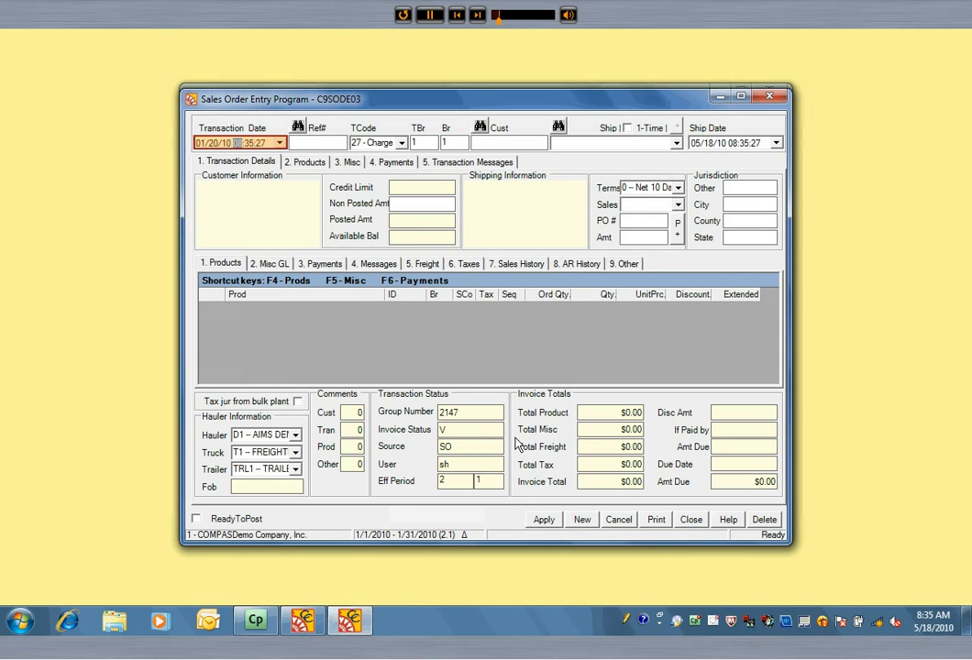
pyautogui.write('272')
pyautogui.press('Tab')
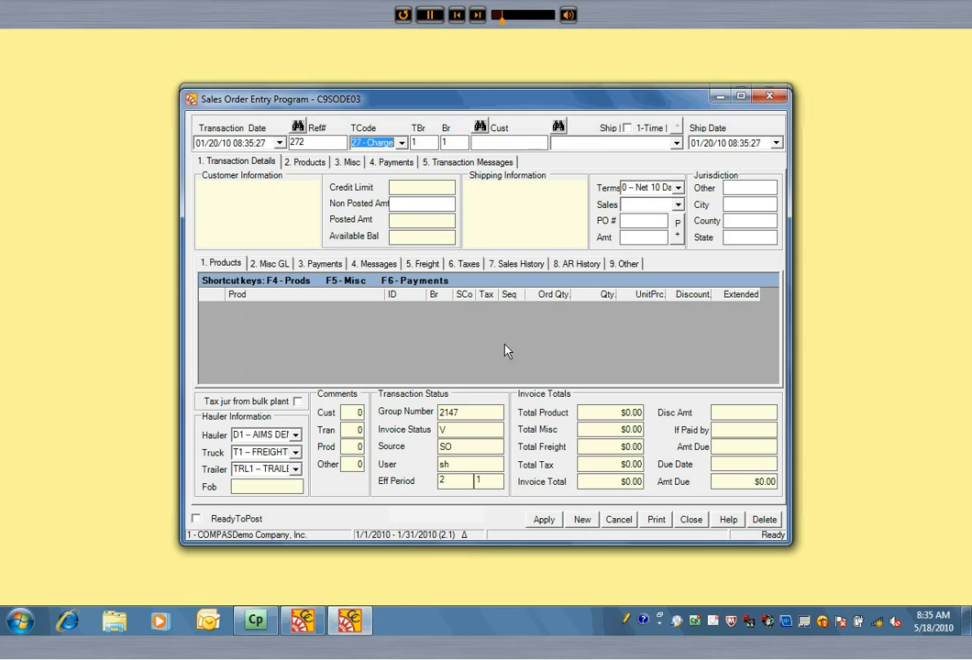
pyautogui.press('Tab')
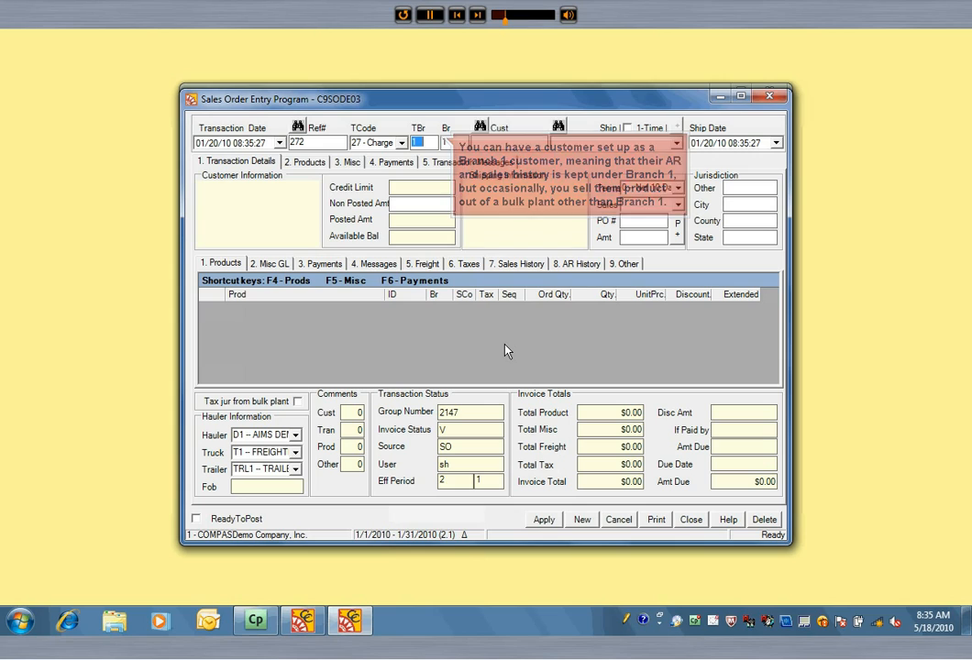
pyautogui.press('Tab')
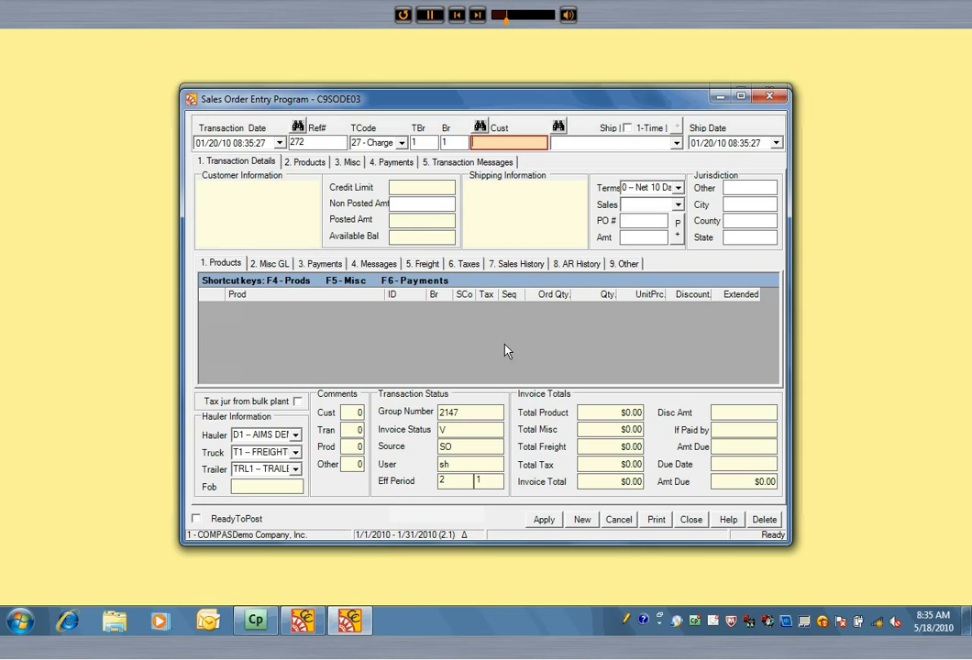
# - Enter the customer ID for State Highway Department and accept its first shipping location
pyautogui.write('2600')
pyautogui.press('Tab')
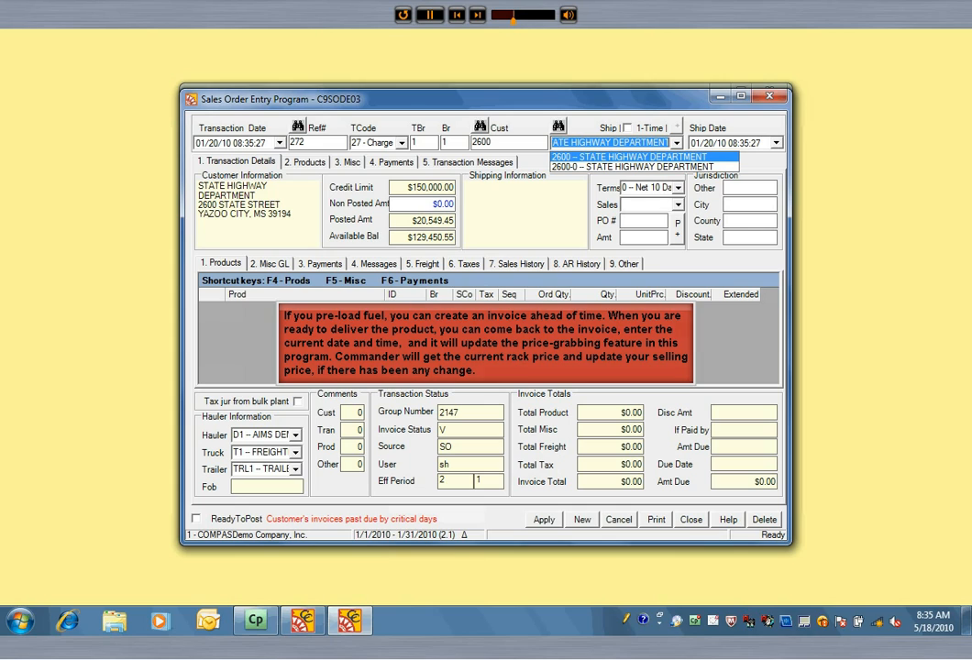
pyautogui.press('Tab')
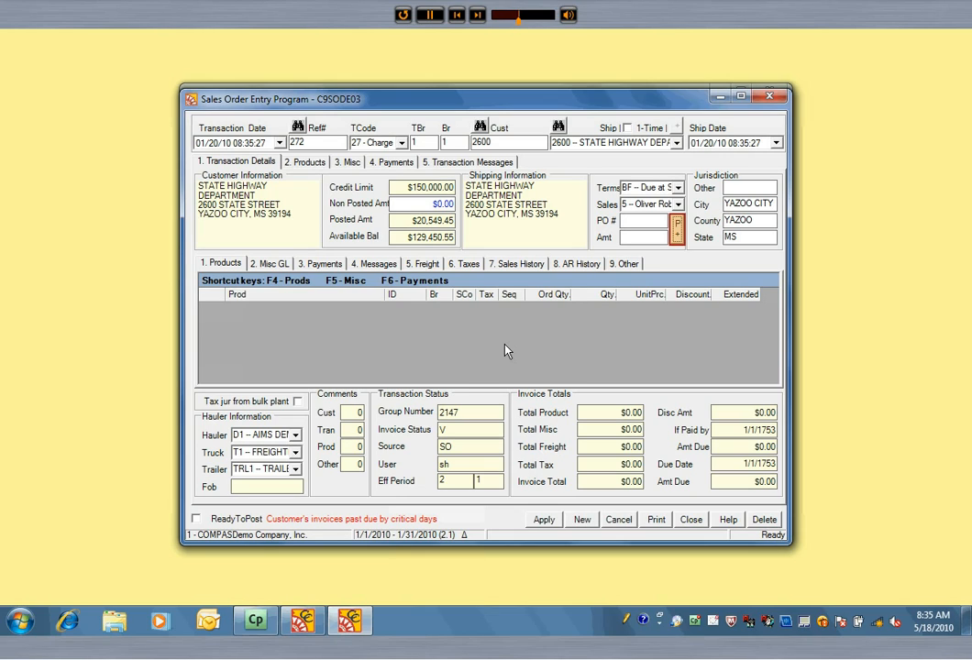
# - Add CHEVRON SUPREME 5W30 1/5 to the order from the customer's most recent purchases, with a quantity of 5
pyautogui.press('F4')
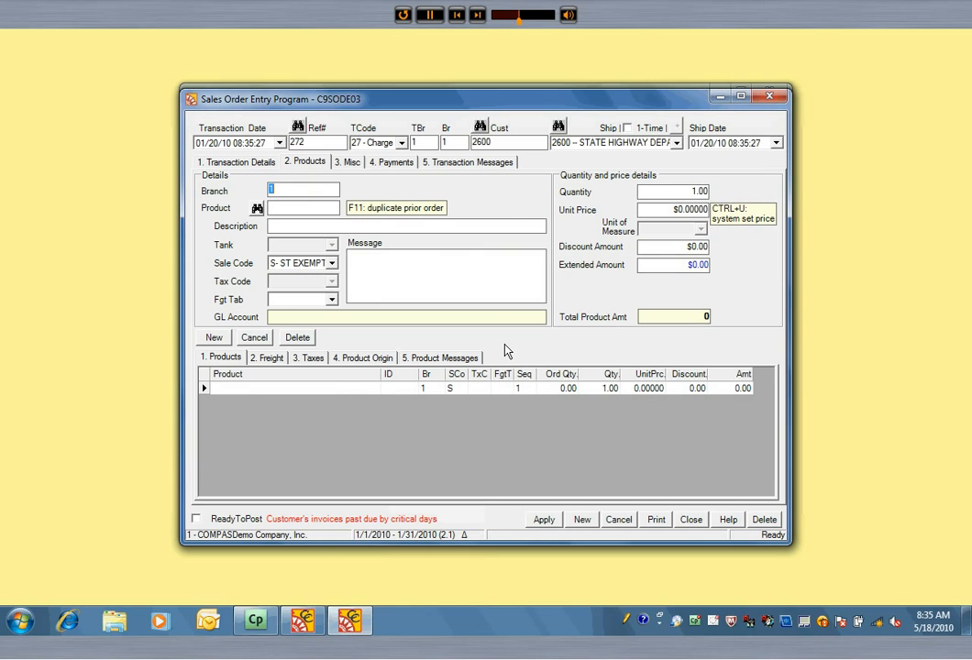
pyautogui.press('Tab')
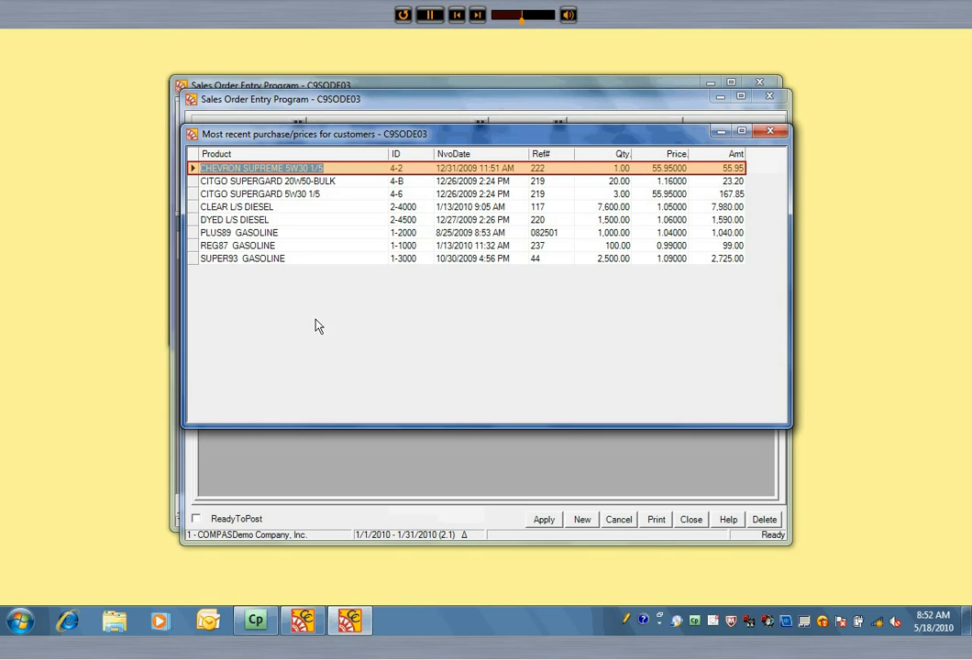
pyautogui.click(193, 169)
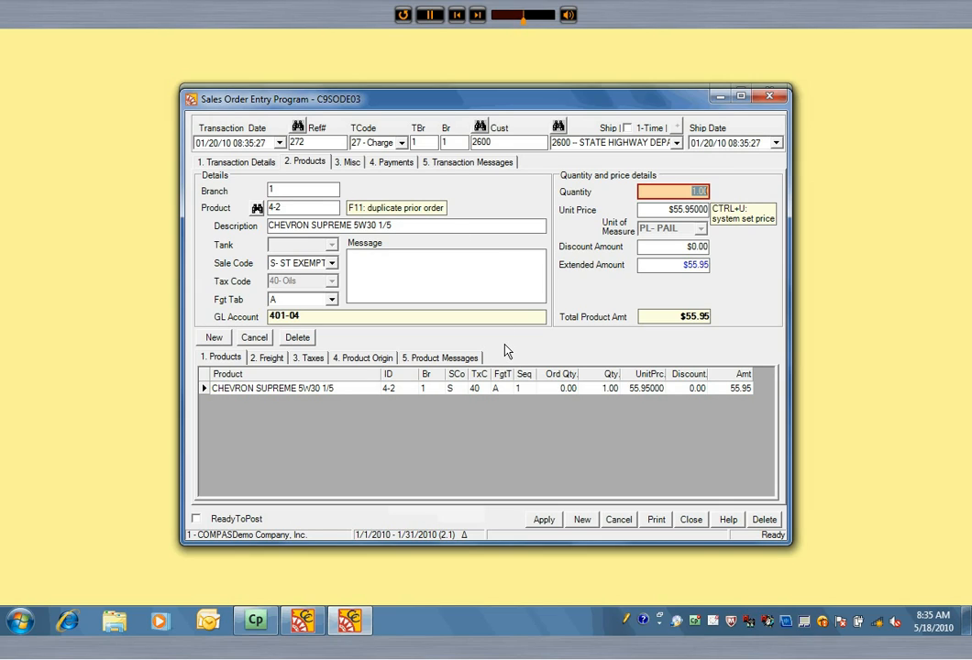
pyautogui.write('5')
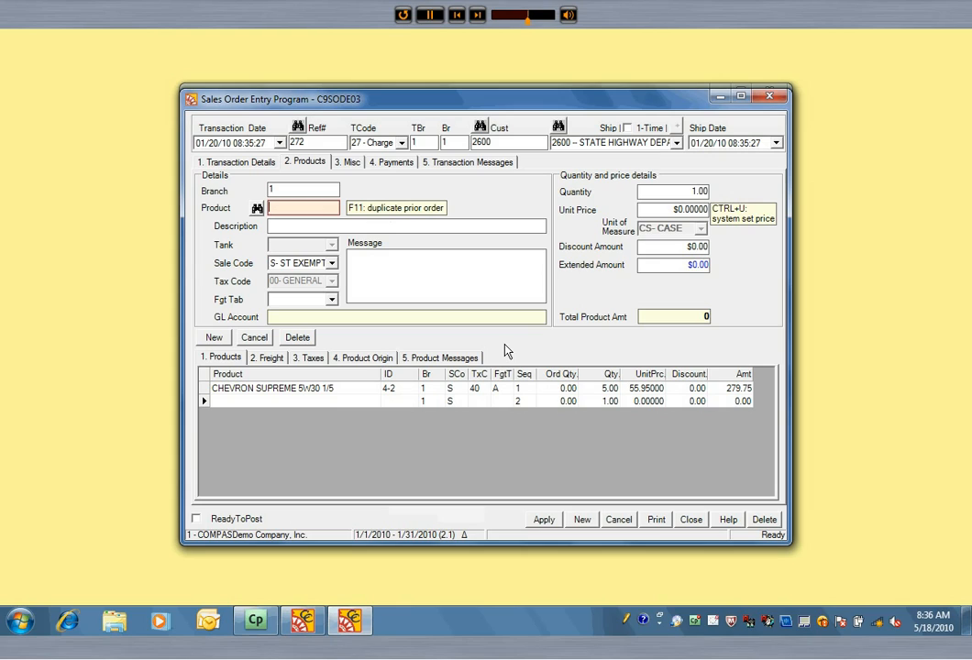
# - Add product 2-4000 as the second order line with a quantity of 1500 at the default unit price, and save the order
pyautogui.write('2-4000')
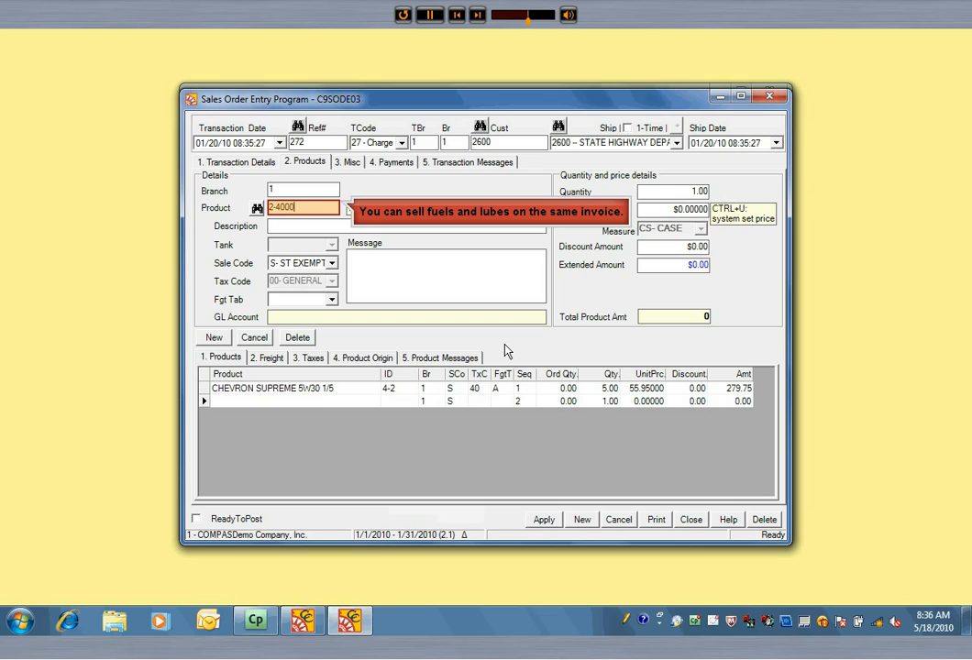
pyautogui.press('Tab')
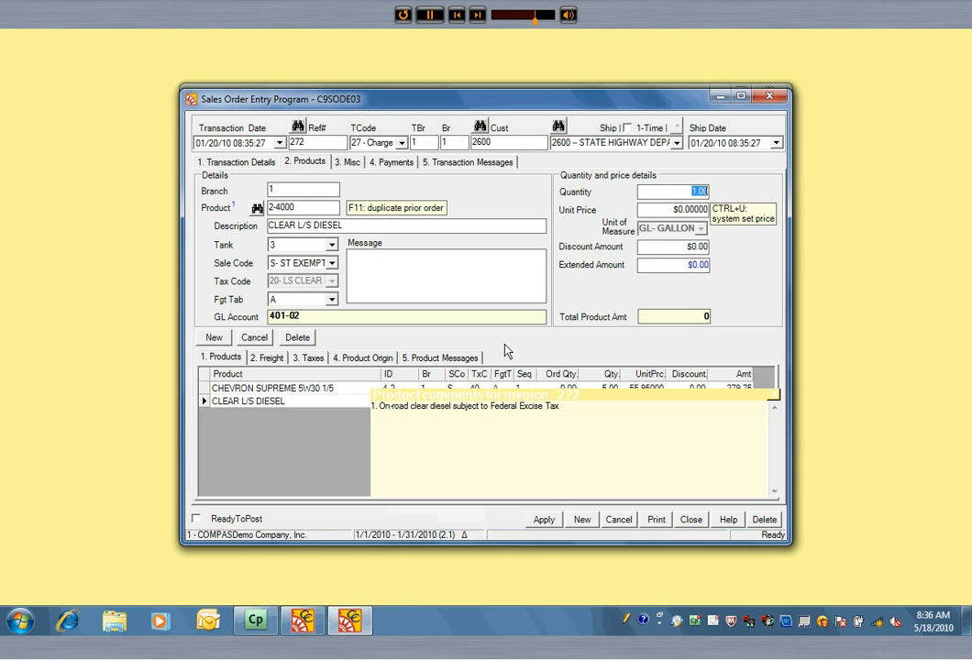
pyautogui.write('1500')
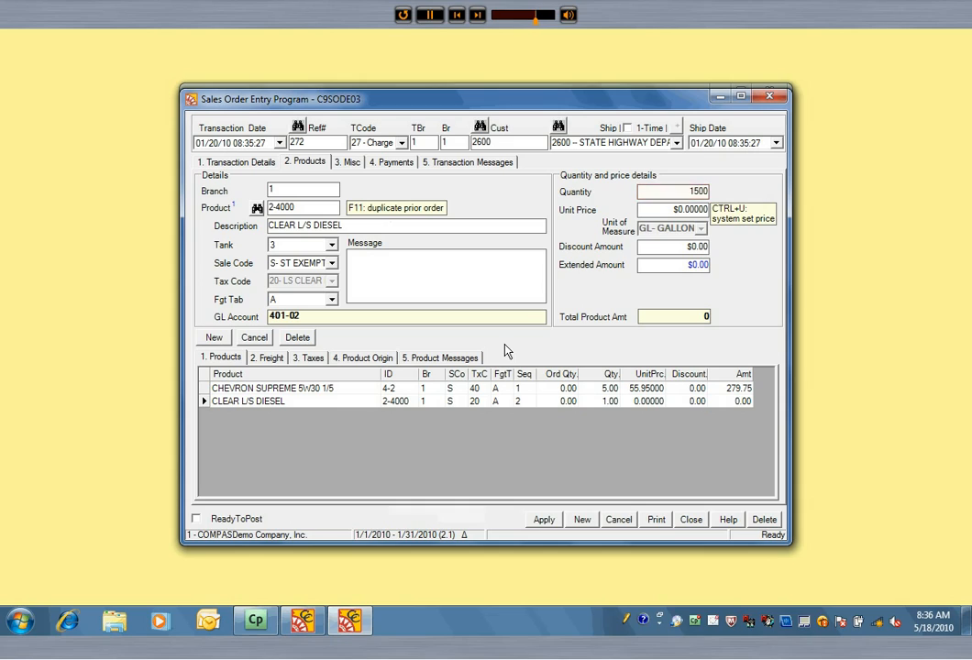
pyautogui.press('Tab')
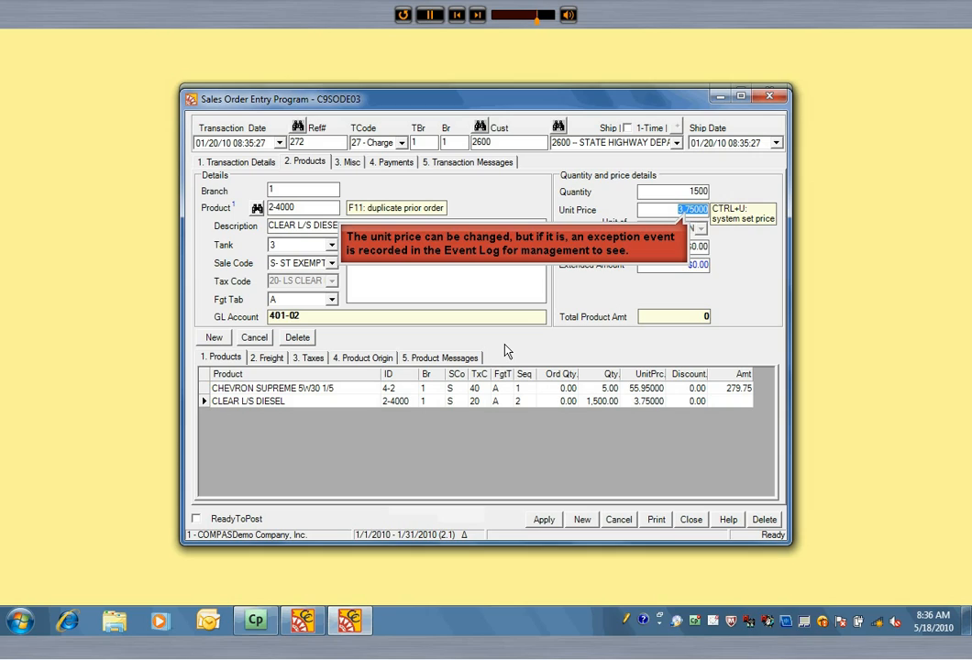
pyautogui.press('Tab')
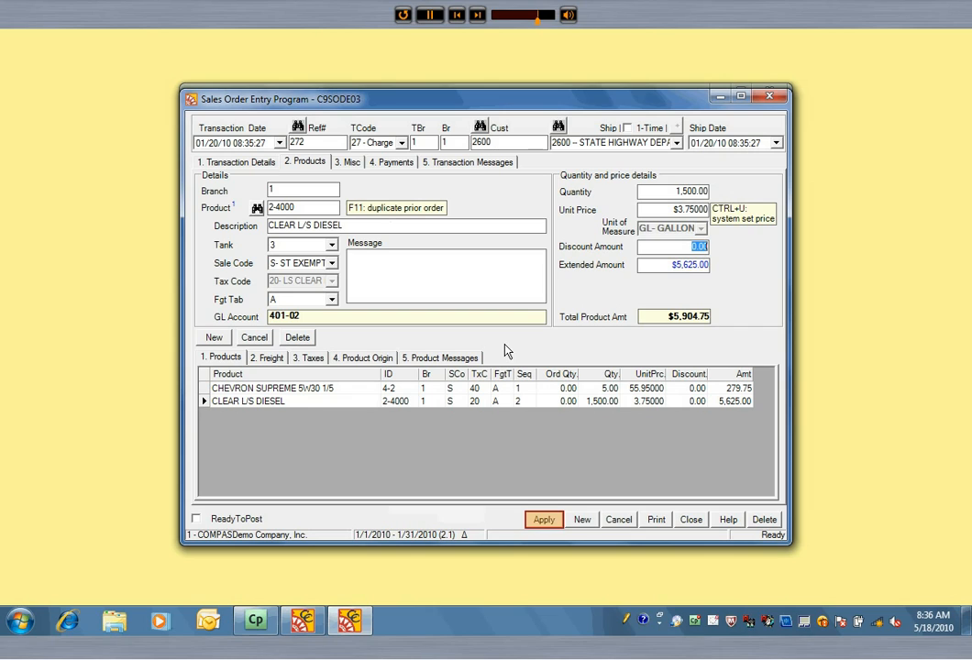
pyautogui.click(542, 520)
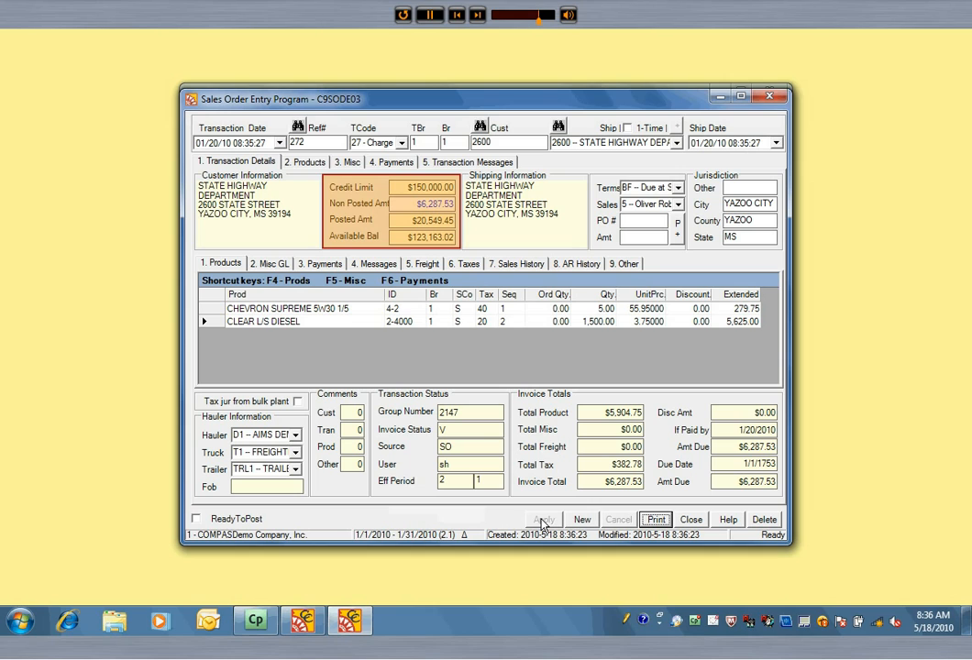
# - Preview the State Highway Department order's printed invoice, and close the order out as ready to post
pyautogui.click(656, 520)
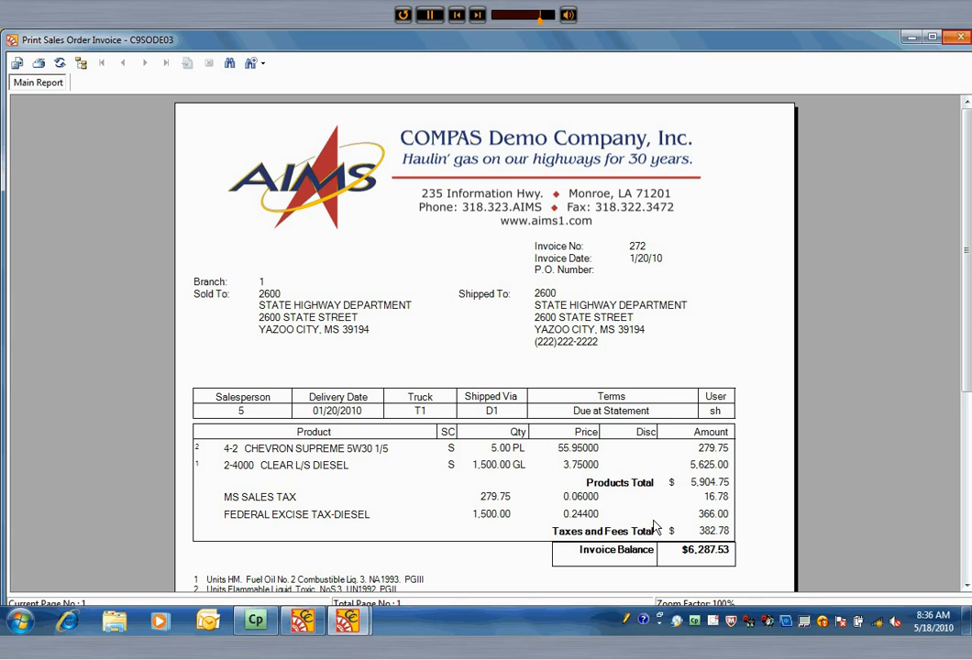
pyautogui.click(960, 38)
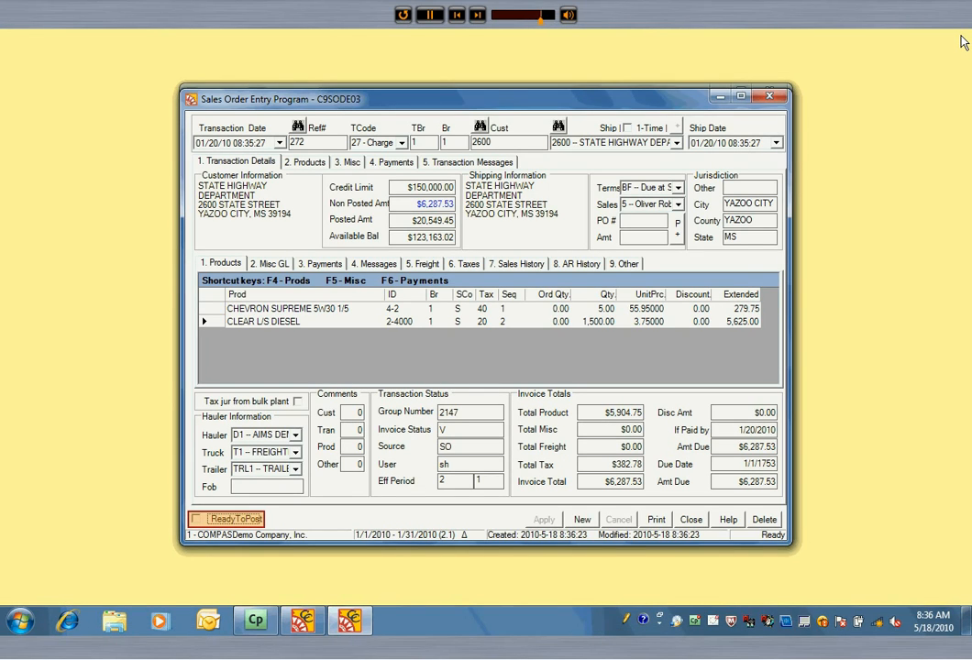
pyautogui.click(195, 519)
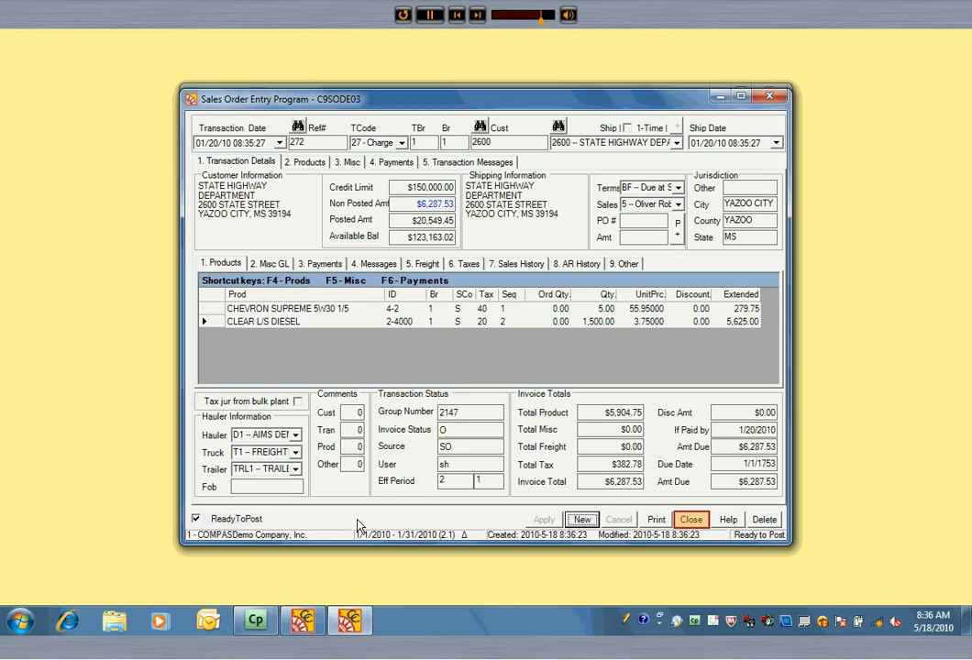
pyautogui.click(692, 520)
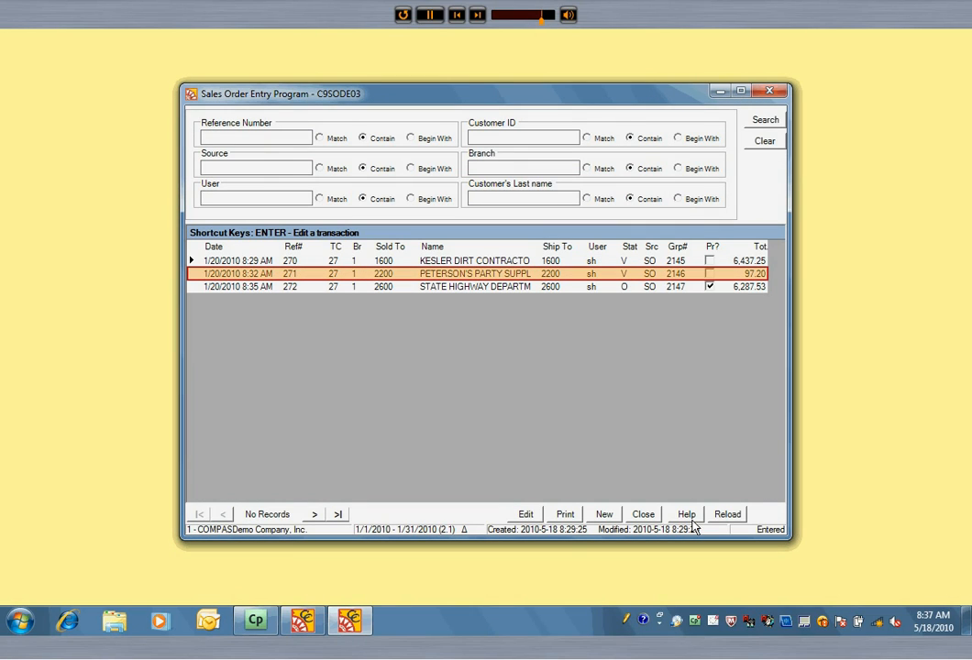
# - Reopen the Peterson's Party Supply order for editing and bring up the details of its Accounts Receivable payment
pyautogui.click(195, 274)
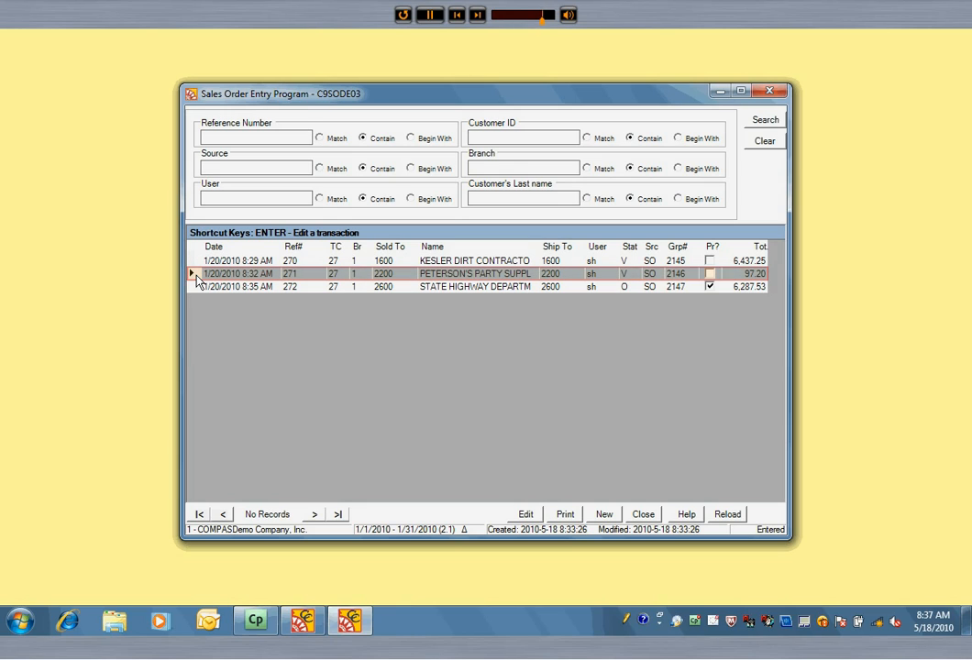
pyautogui.click(523, 515)
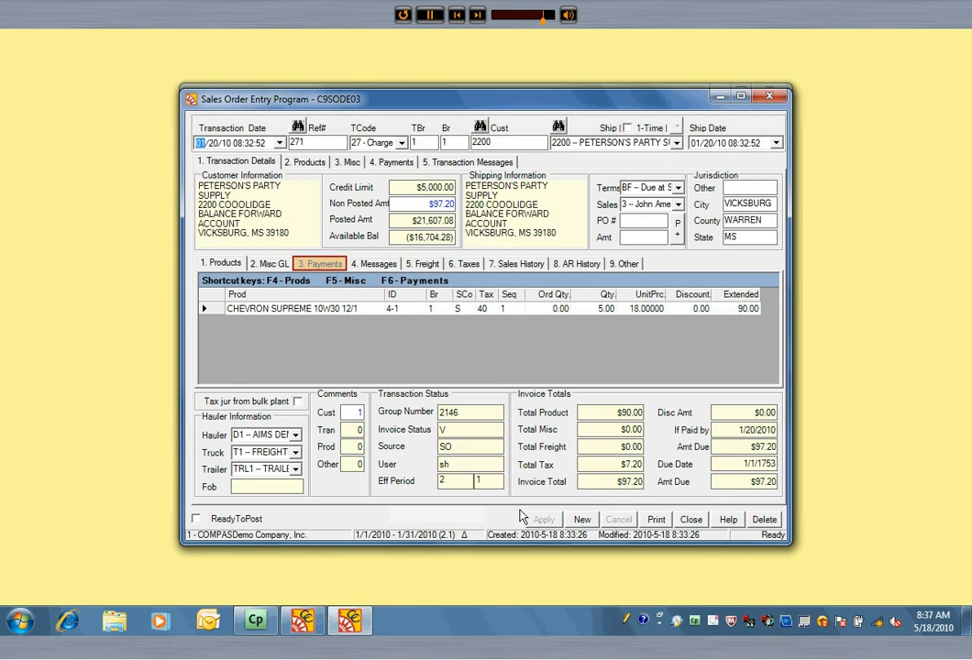
pyautogui.click(321, 264)
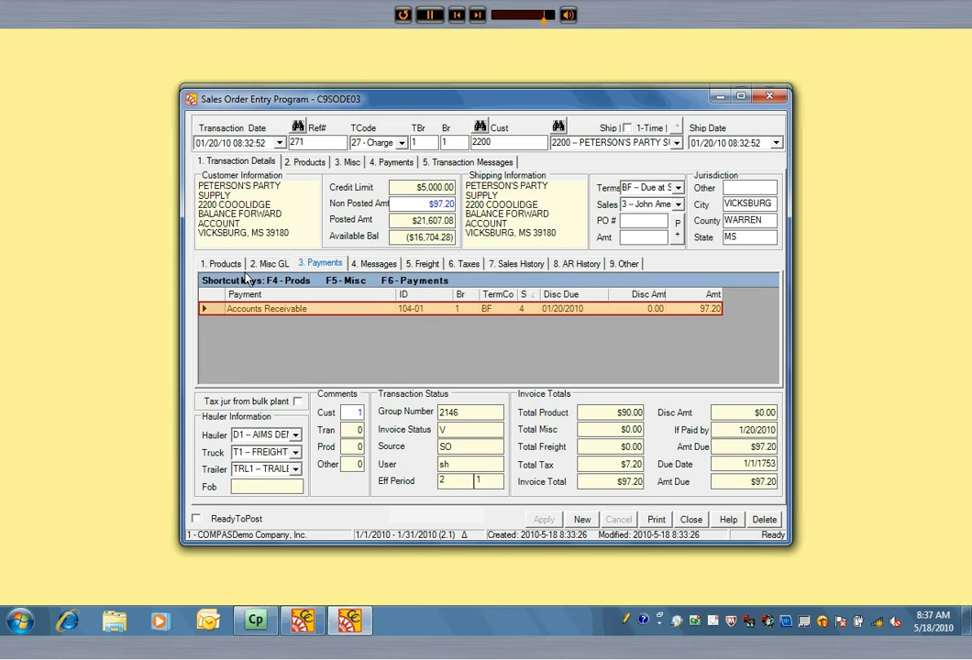
pyautogui.doubleClick(215, 310)
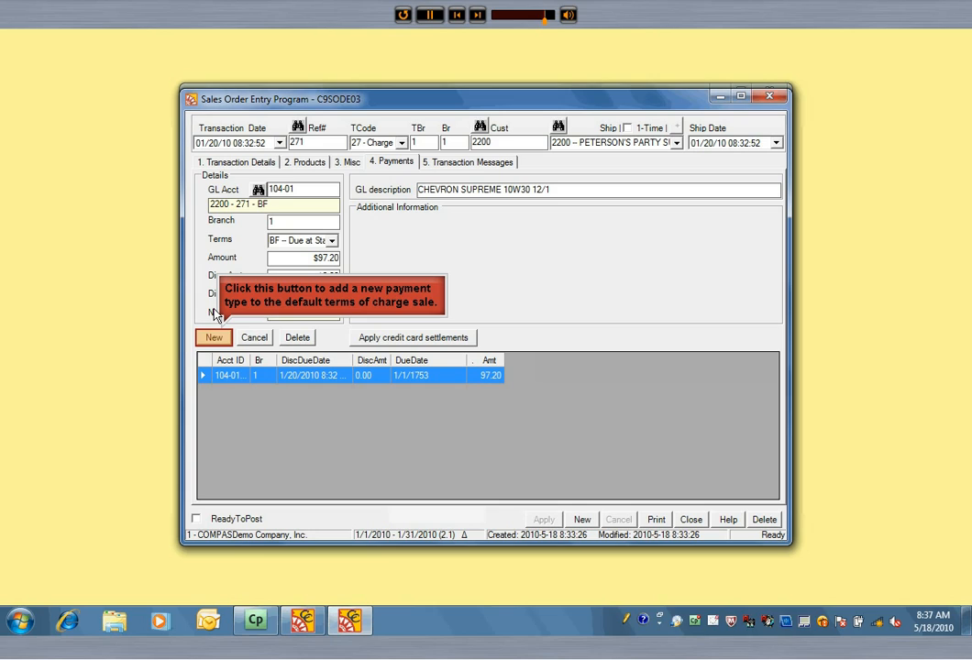
# - Add a new payment of $50.00 to the order, assigned to the CASH WASH ACCOUNT
pyautogui.click(214, 338)
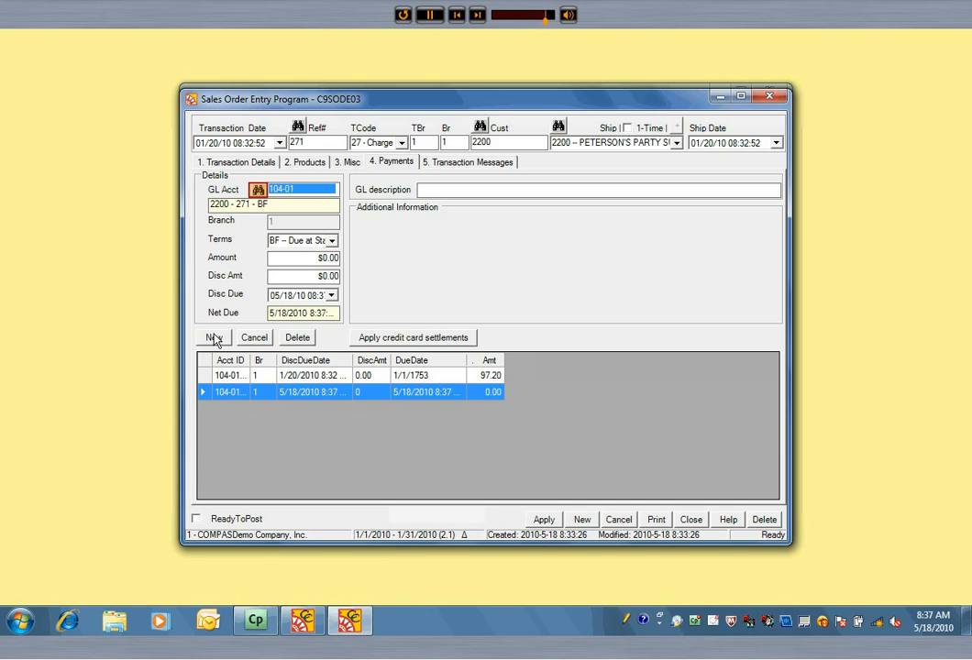
pyautogui.press('F2')
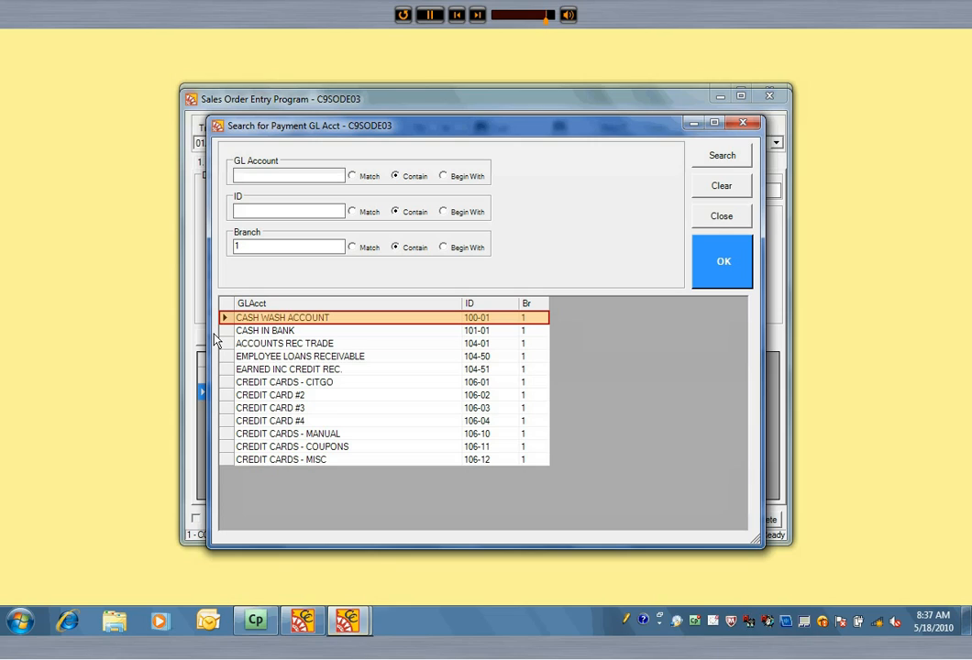
pyautogui.doubleClick(227, 320)
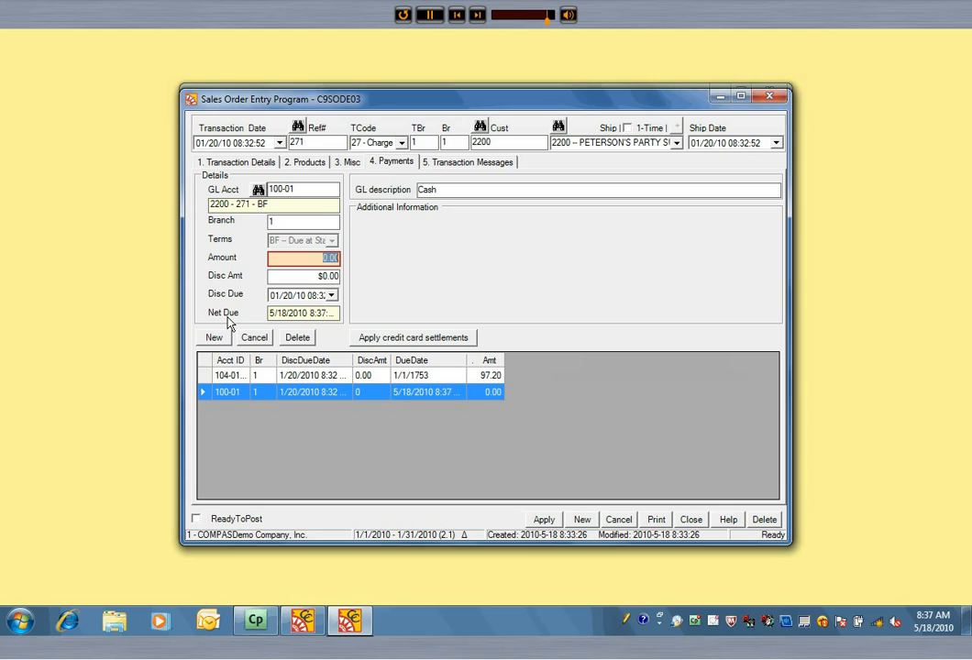
pyautogui.write('50')
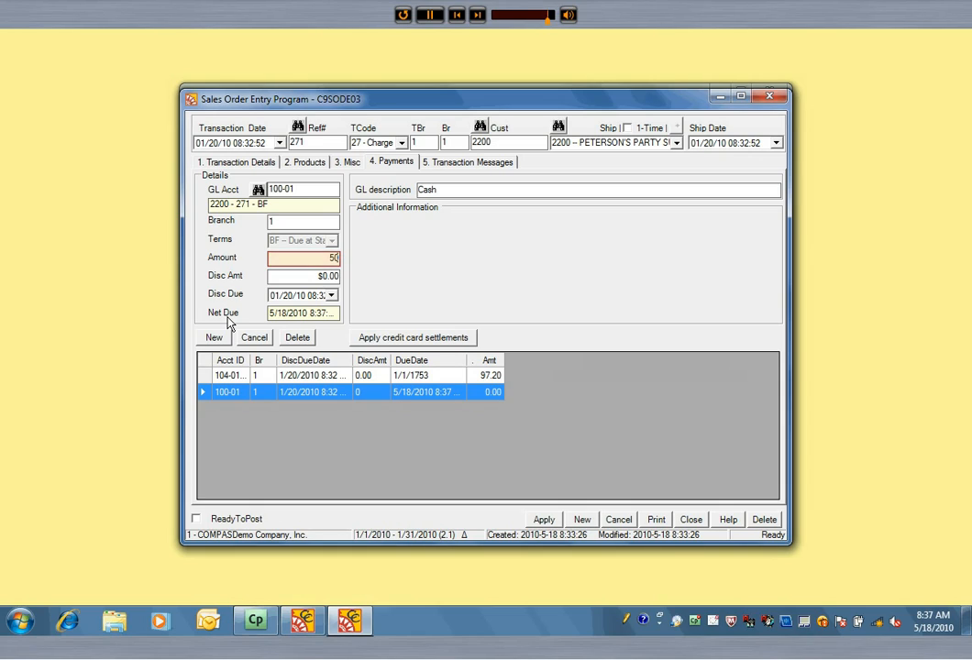
pyautogui.press('Tab')
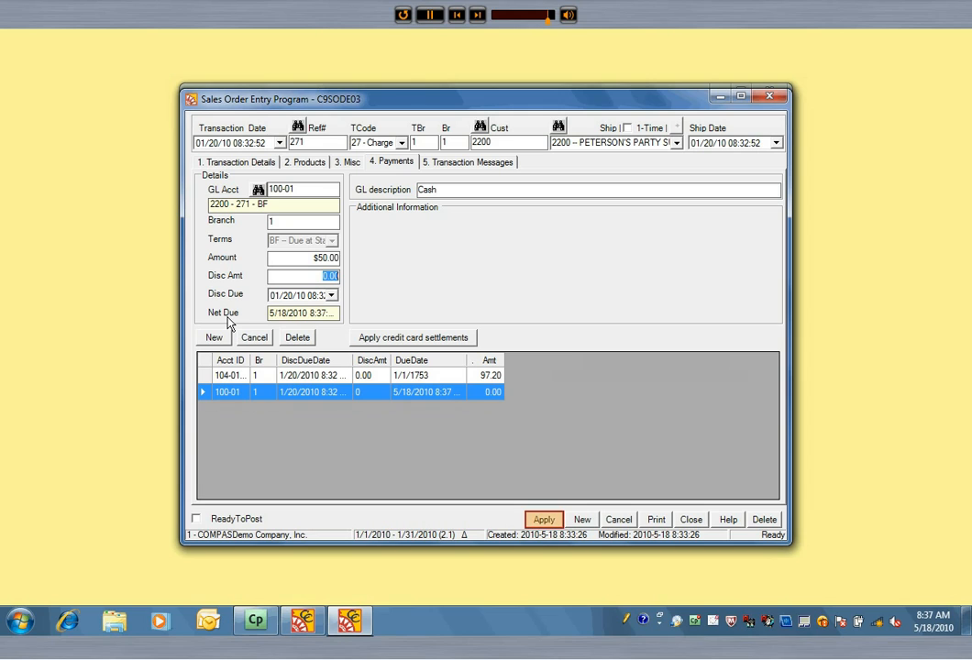
# - Save the cash payment, overriding the credit limit and past-due checks, and preview the Peterson's Party Supply invoice
pyautogui.click(546, 520)
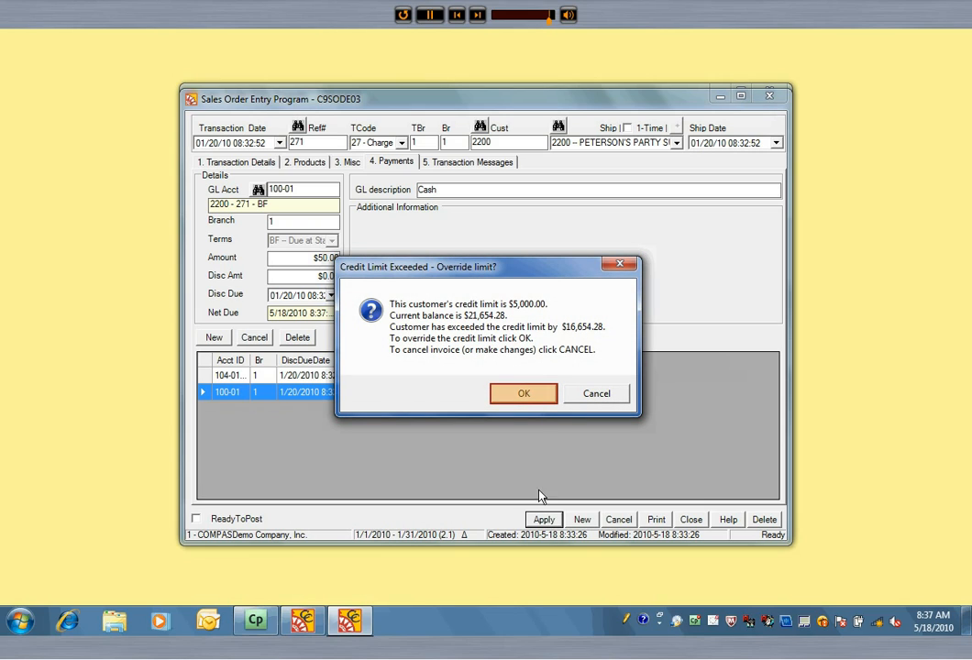
pyautogui.click(526, 395)
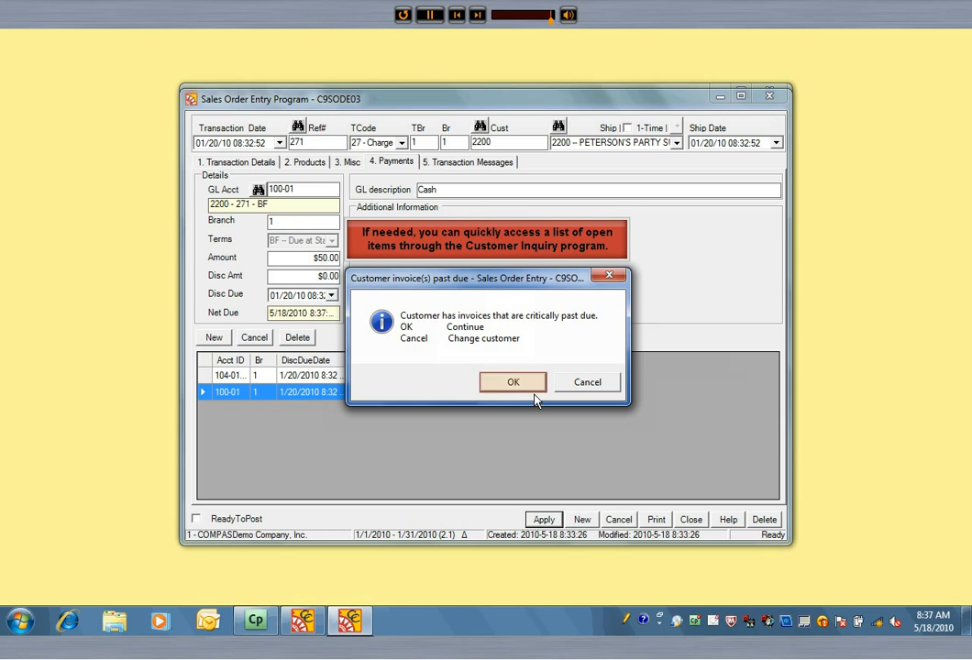
pyautogui.click(537, 386)
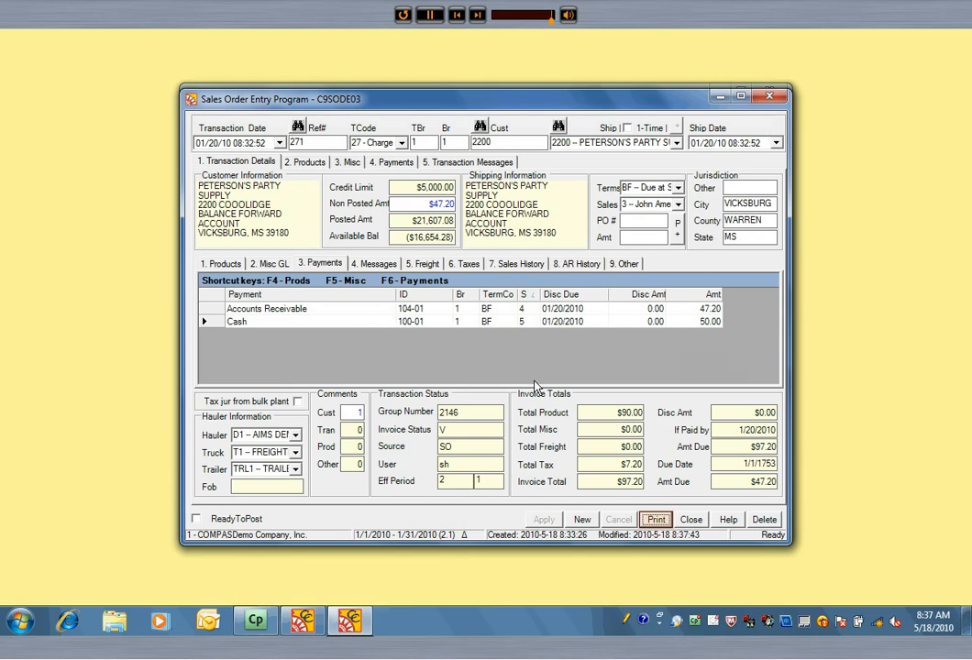
pyautogui.click(654, 519)
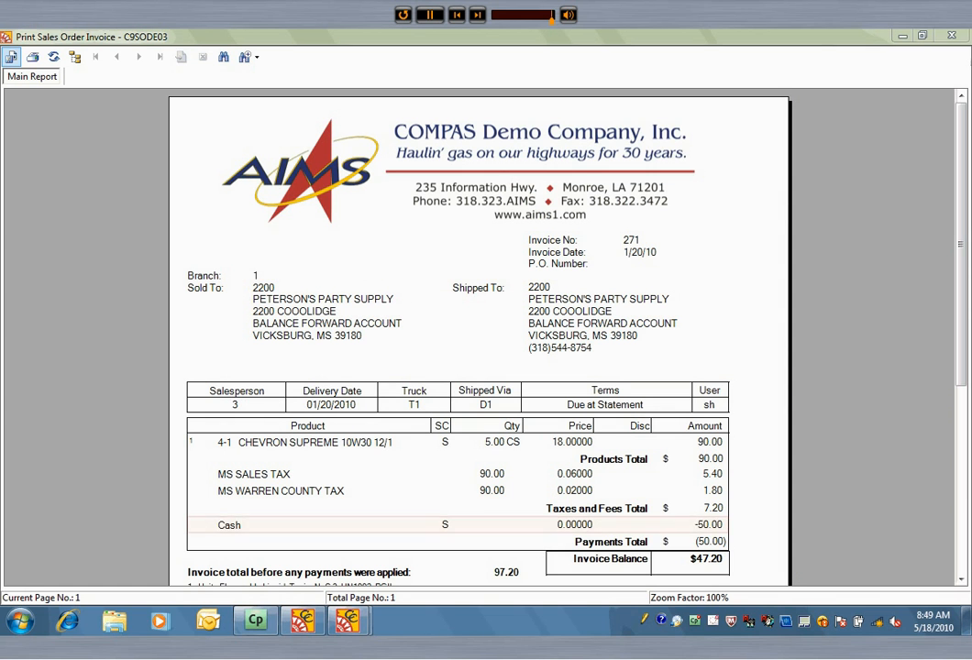